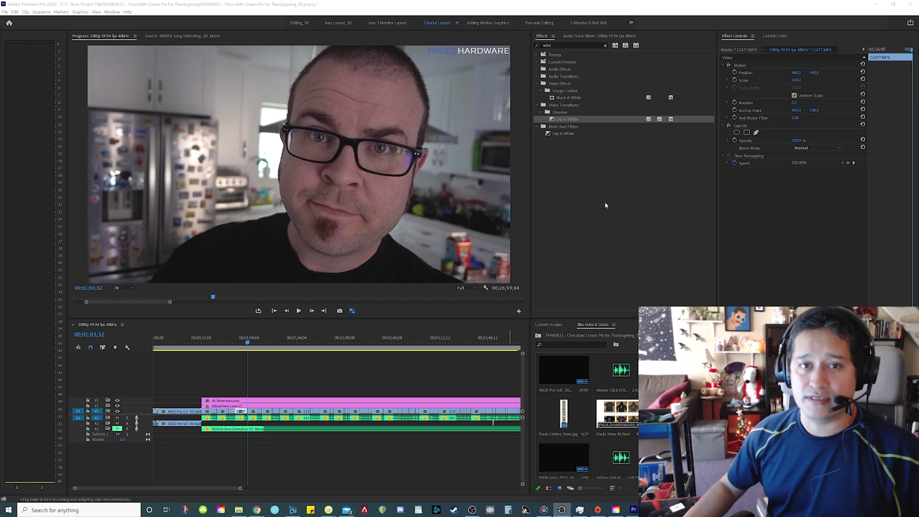
# - In the Audio Track Mixer, add Dynamics Processing to Cam Audio and open its Track Fx Editor
pyautogui.click(564, 35)
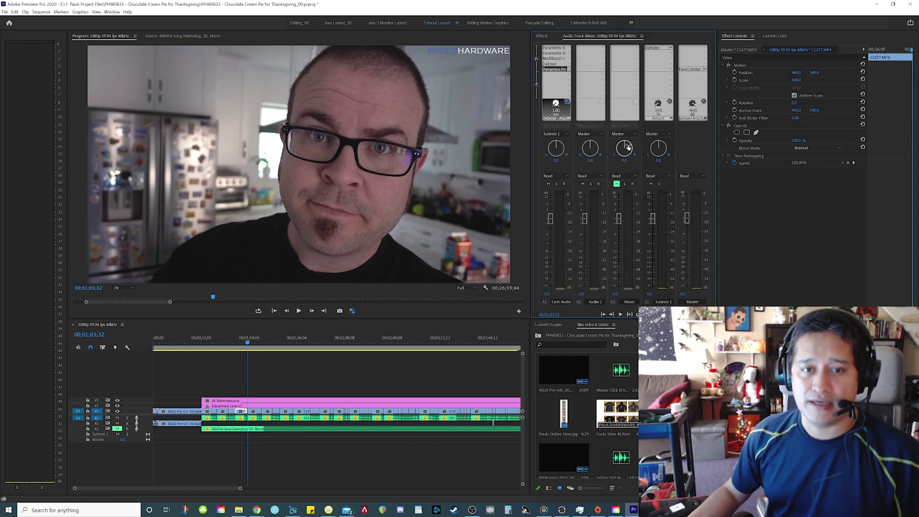
pyautogui.doubleClick(558, 69)
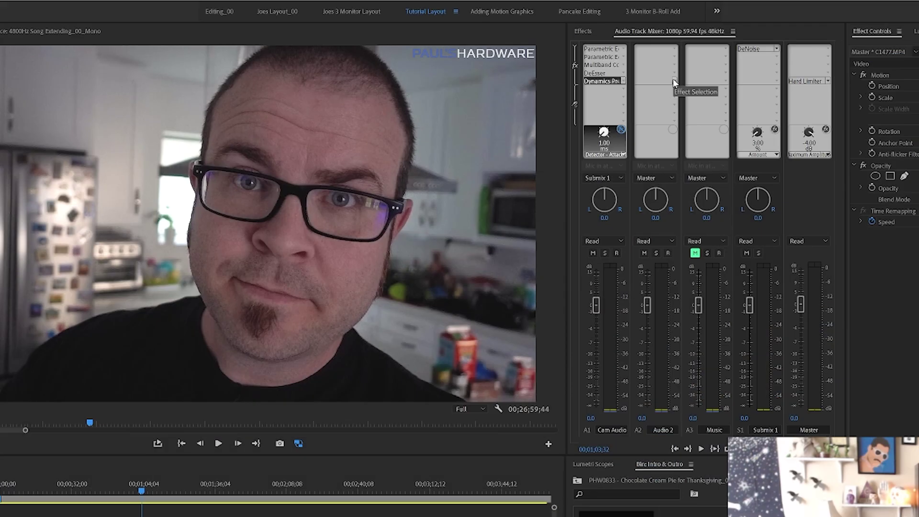
pyautogui.click(603, 71)
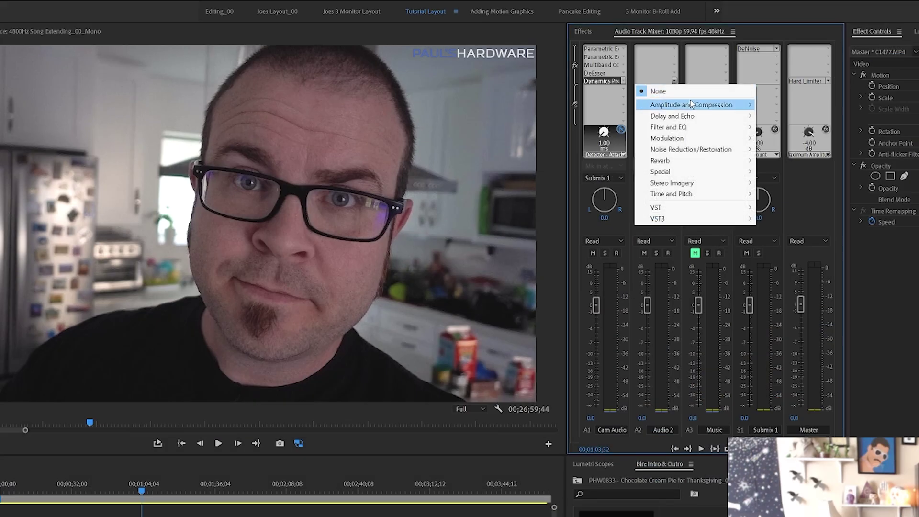
pyautogui.moveTo(694, 104)
pyautogui.click(807, 163)
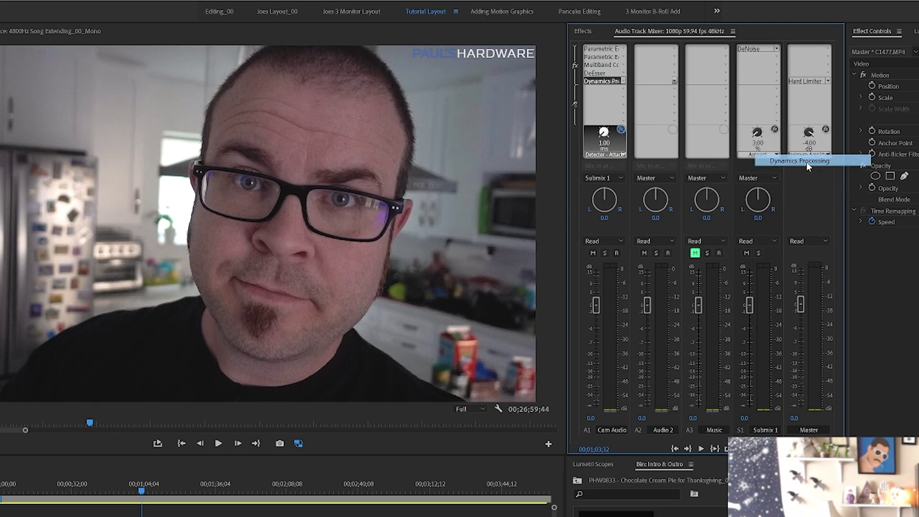
pyautogui.click(675, 81)
pyautogui.click(662, 88)
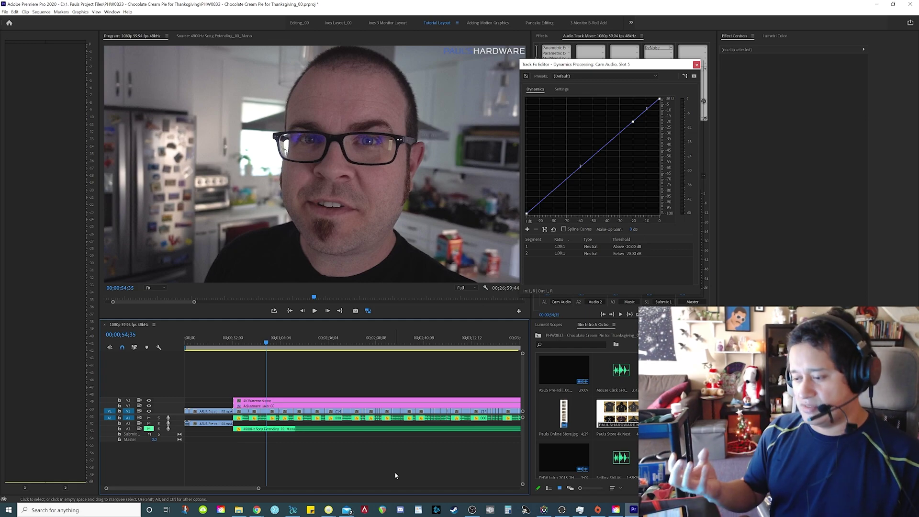
pyautogui.press('space')
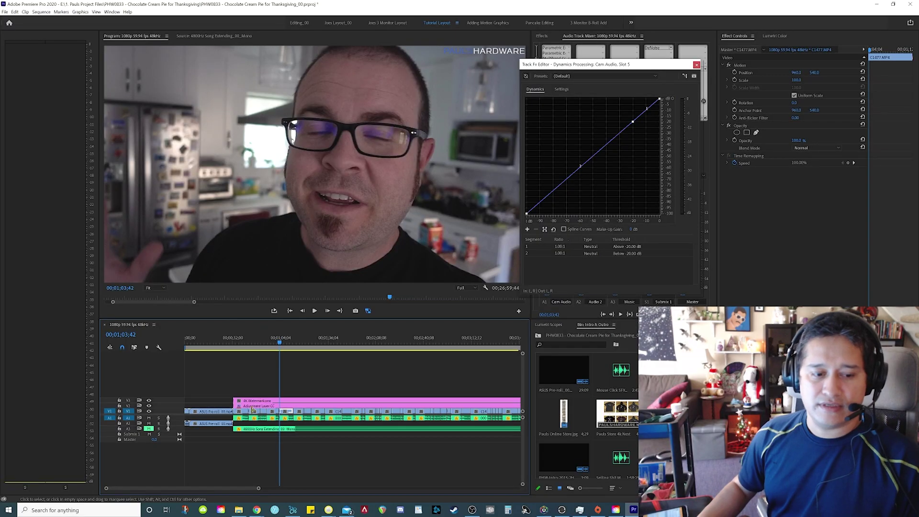
pyautogui.click(335, 464)
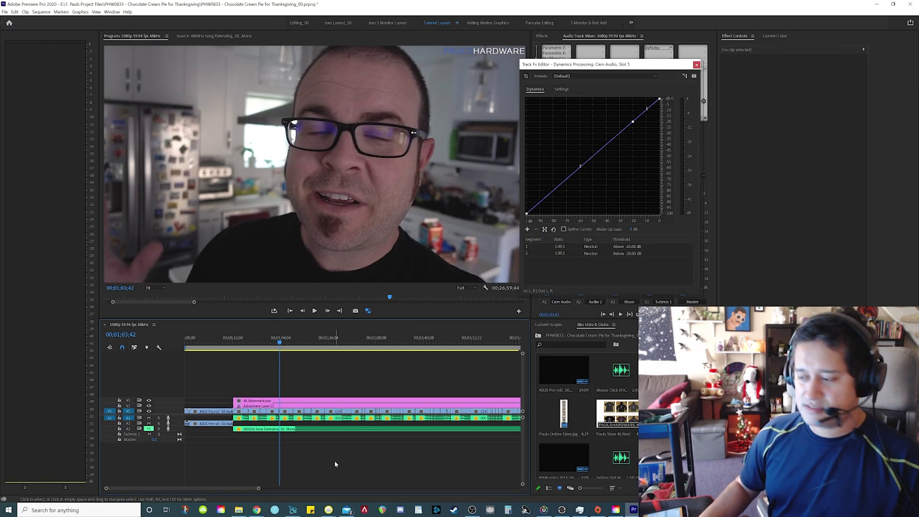
pyautogui.click(351, 459)
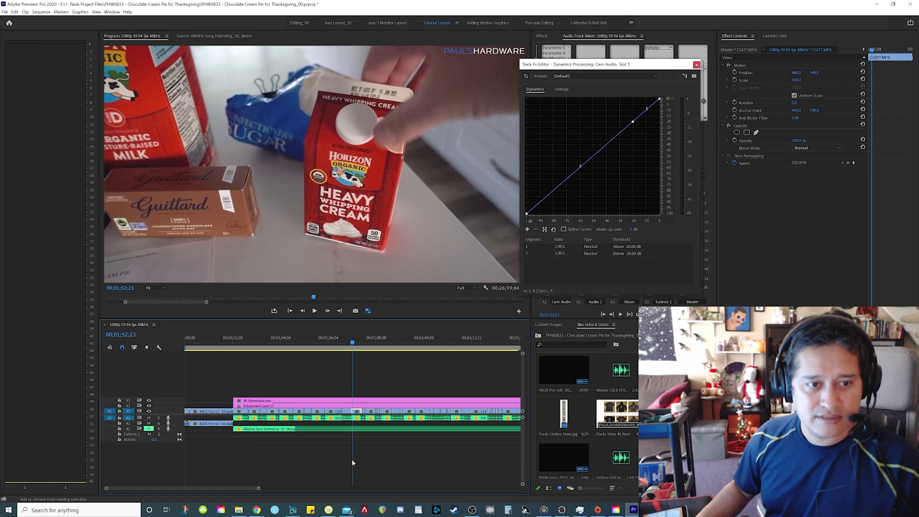
pyautogui.press('space')
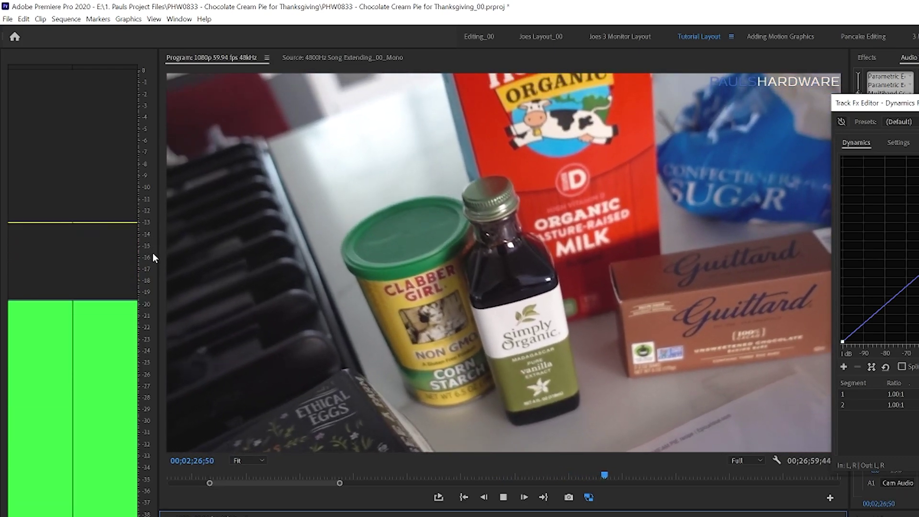
pyautogui.press('space')
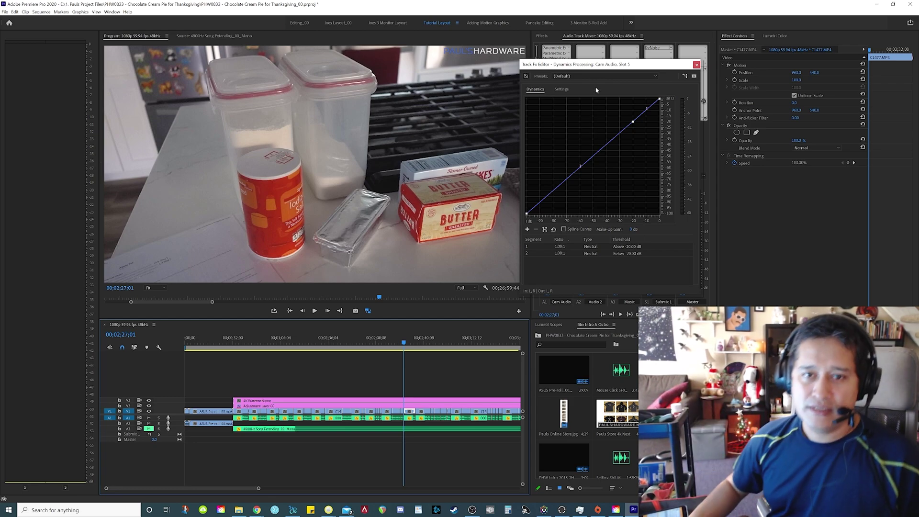
pyautogui.moveTo(621, 59); pyautogui.dragTo(387, 57)
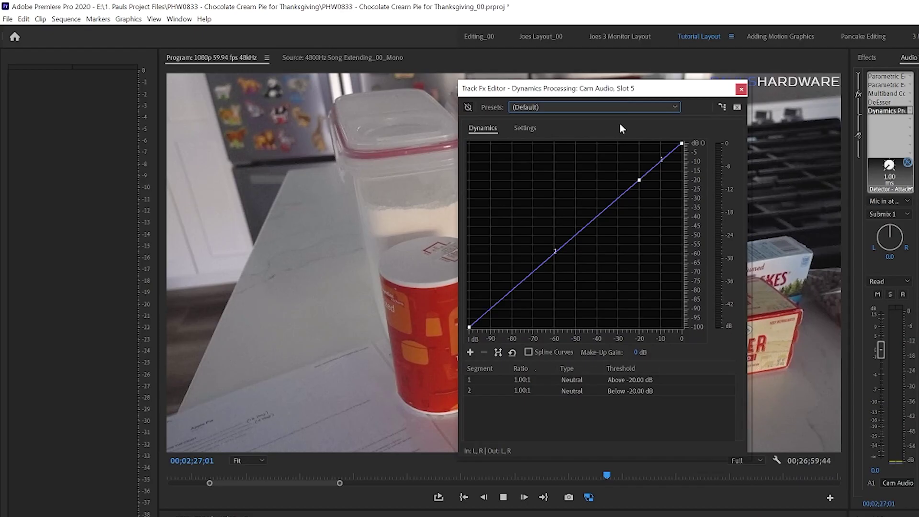
pyautogui.press('space')
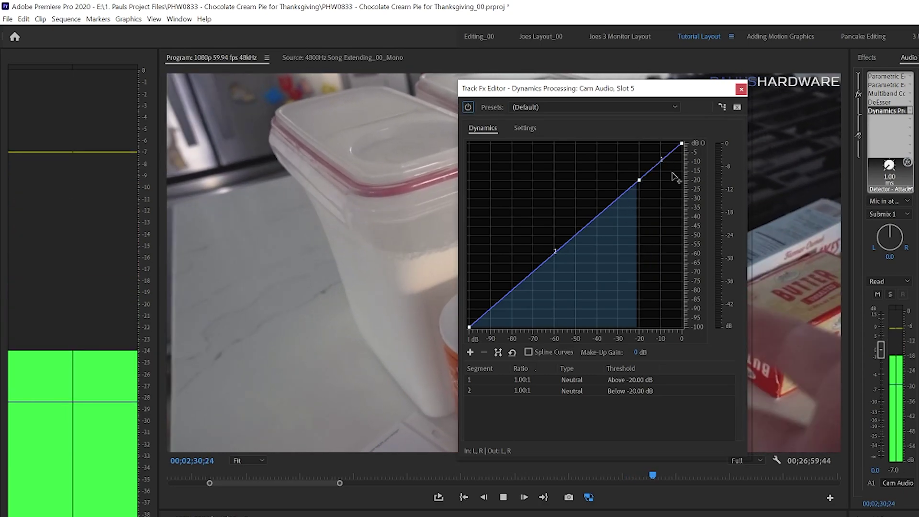
pyautogui.press('space')
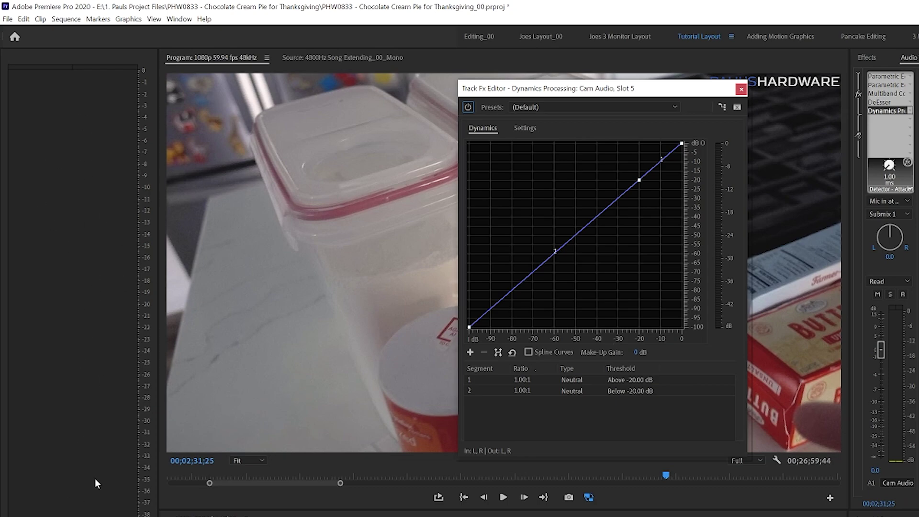
pyautogui.press('space')
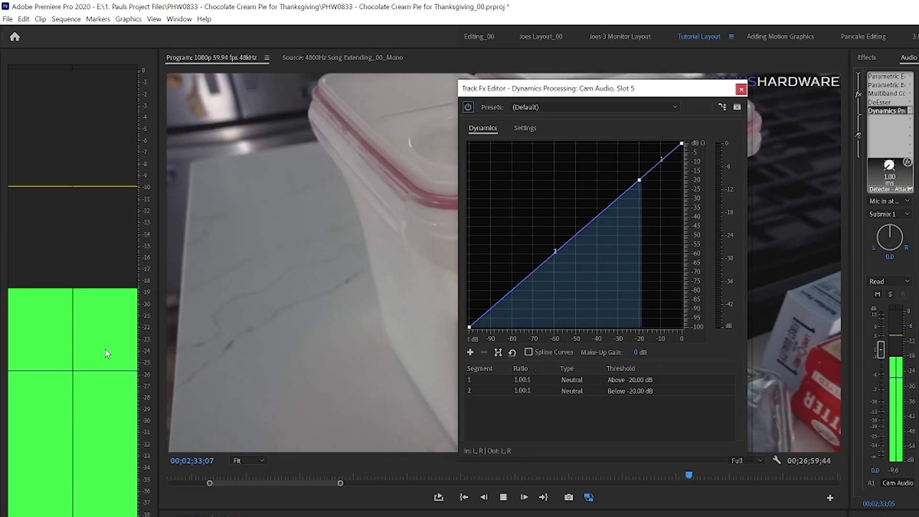
pyautogui.moveTo(574, 89); pyautogui.dragTo(283, 80)
pyautogui.press('space')
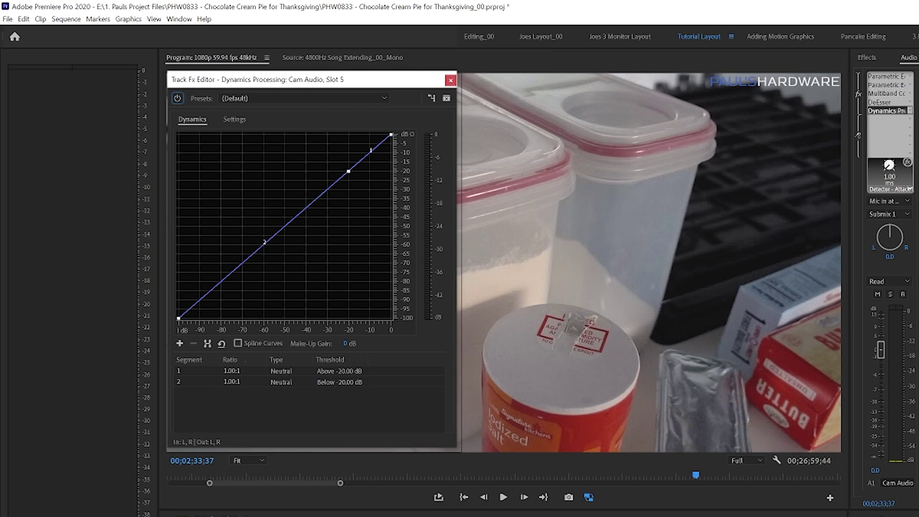
pyautogui.press('space')
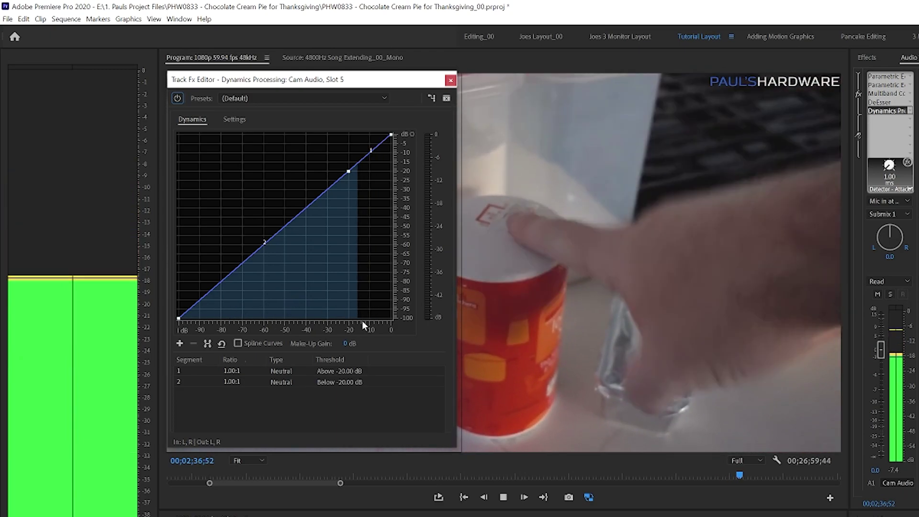
pyautogui.press('space')
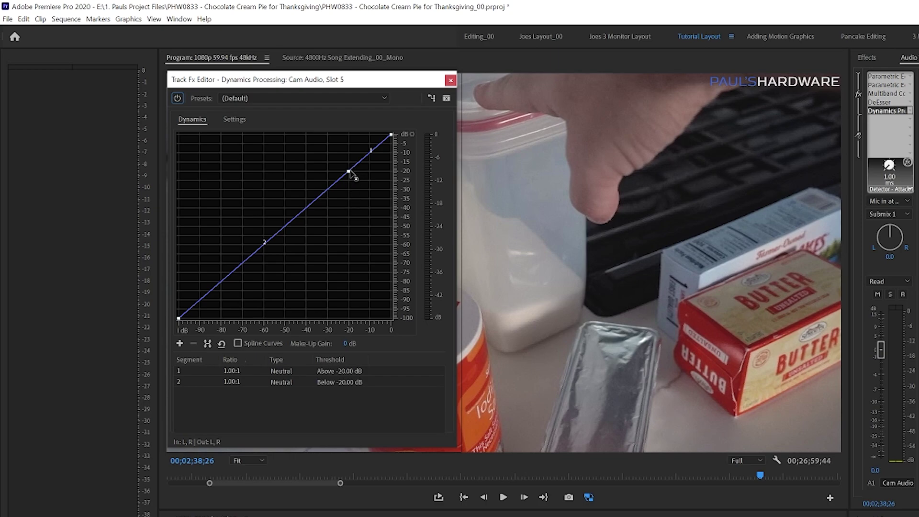
# - Move the -20 dB knee to about -49.7 dB in / -22.5 dB out, then preview playback
pyautogui.moveTo(349, 171); pyautogui.dragTo(284, 184)
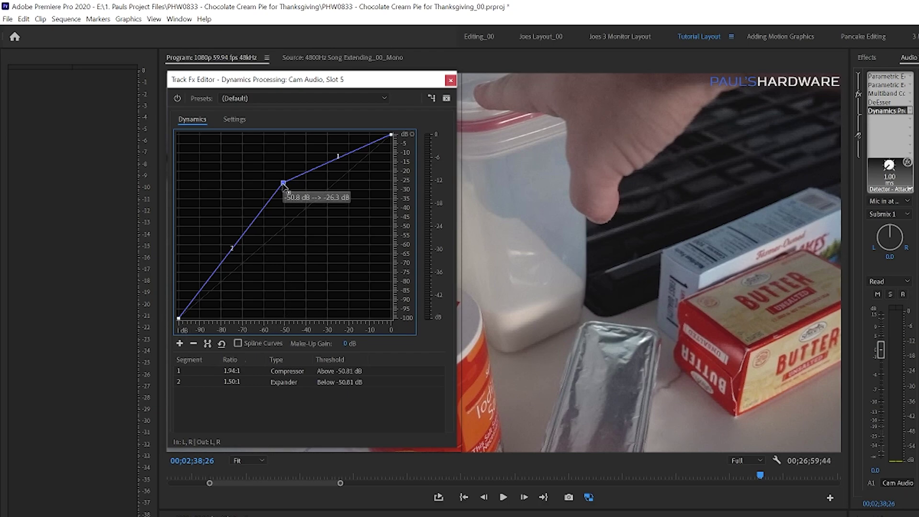
pyautogui.moveTo(284, 184); pyautogui.dragTo(284, 182)
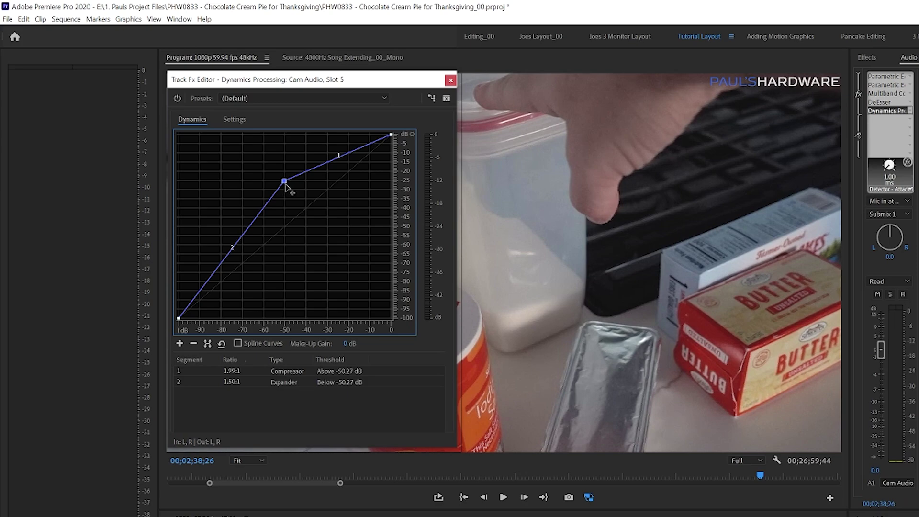
pyautogui.moveTo(285, 183); pyautogui.dragTo(286, 178)
pyautogui.press('space')
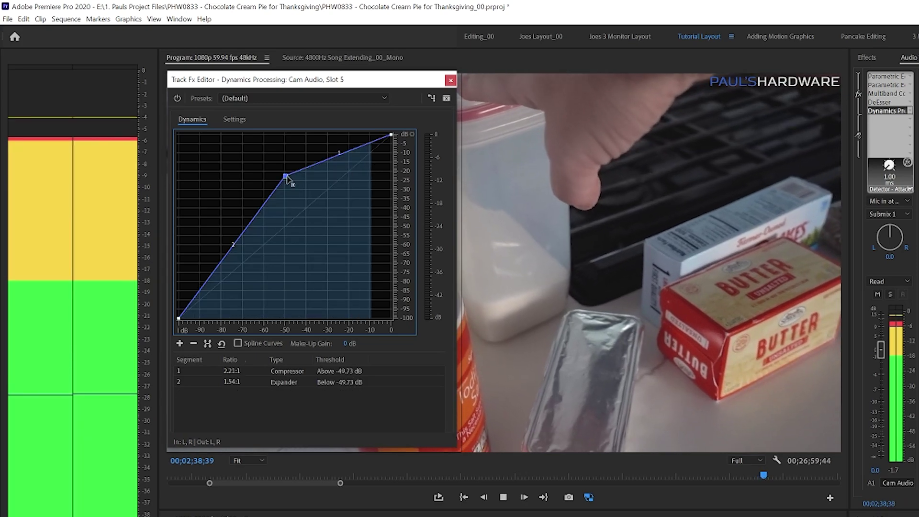
pyautogui.moveTo(287, 178)
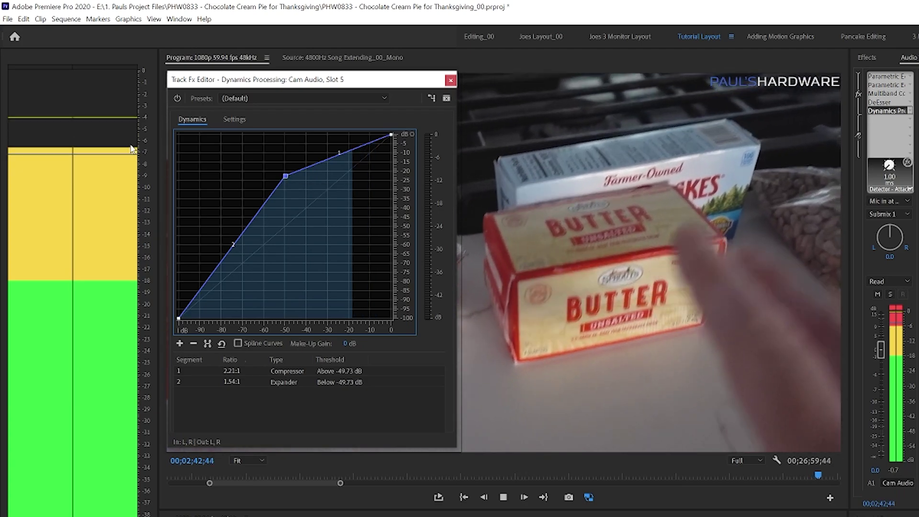
pyautogui.press('space')
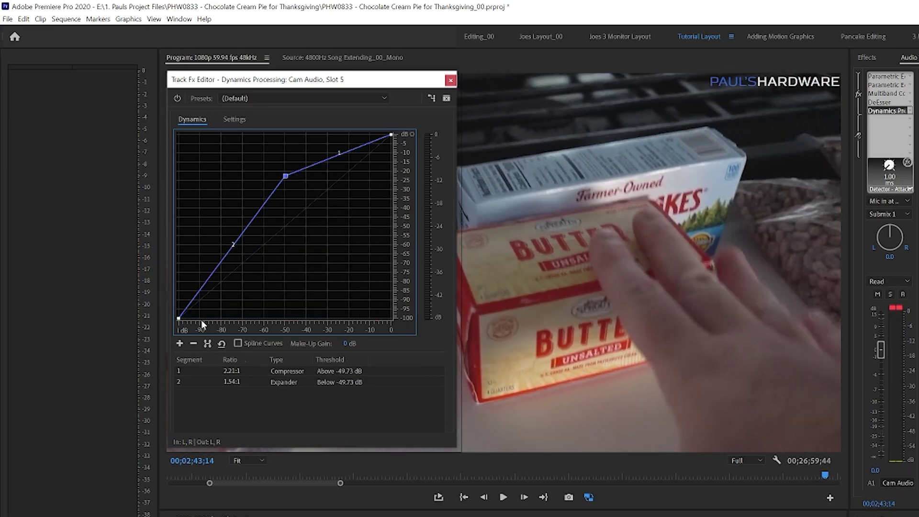
# - Load the (Default) preset: two Neutral 1.00:1 segments meeting at -20 dB
pyautogui.click(374, 99)
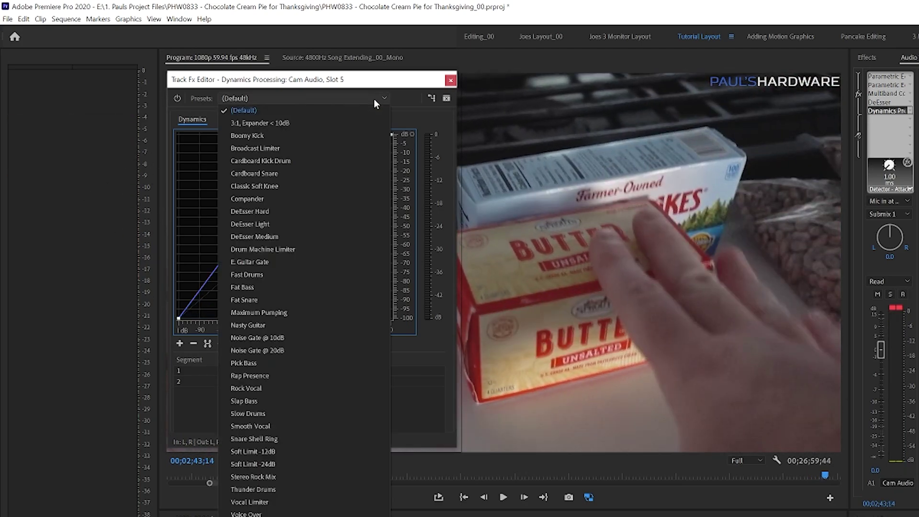
pyautogui.click(243, 110)
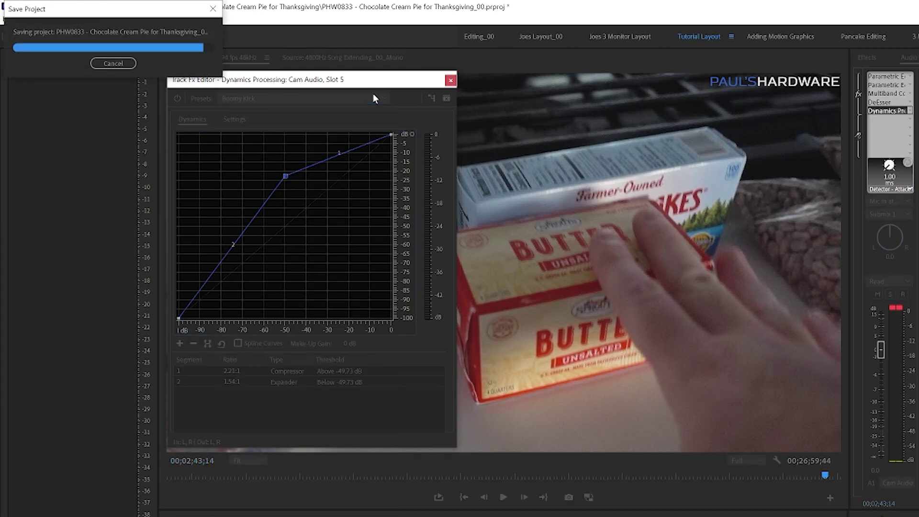
pyautogui.click(450, 80)
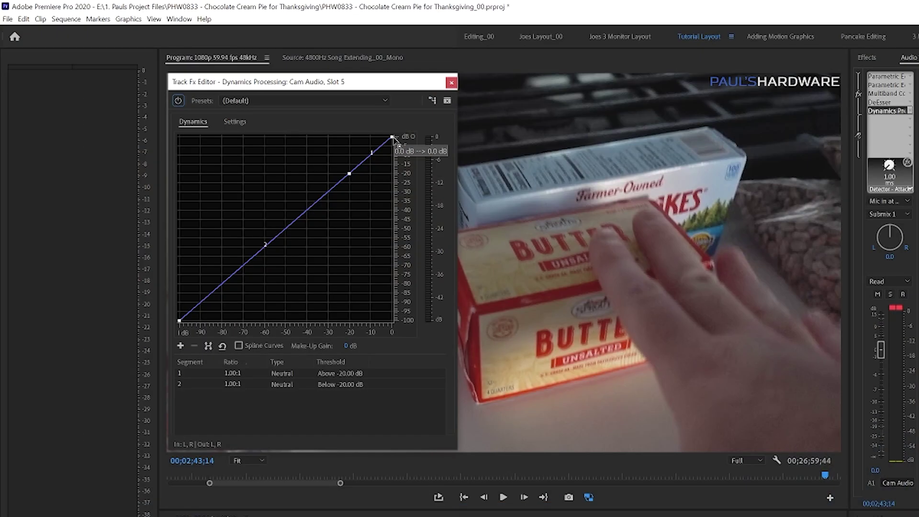
# - Set the top curve point's output level to -4 dB, giving a 1.25:1 compressor above -20 dB
pyautogui.rightClick(392, 138)
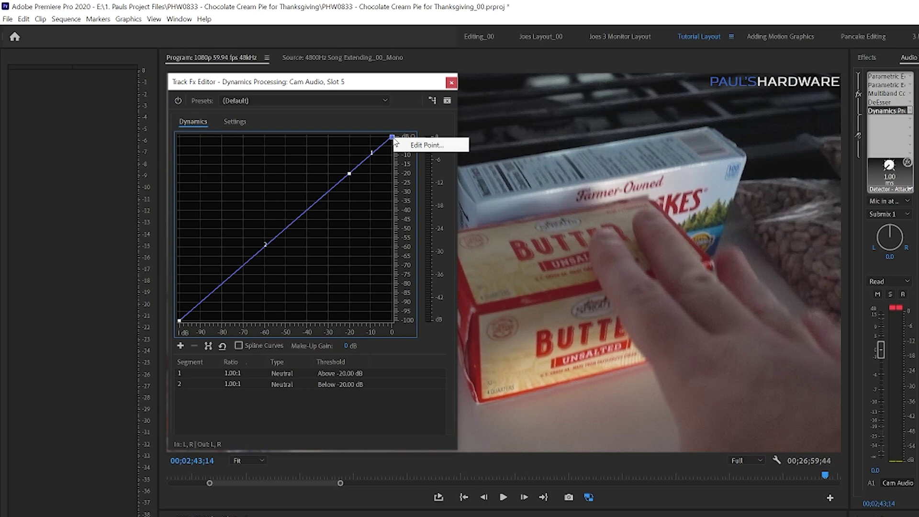
pyautogui.click(415, 146)
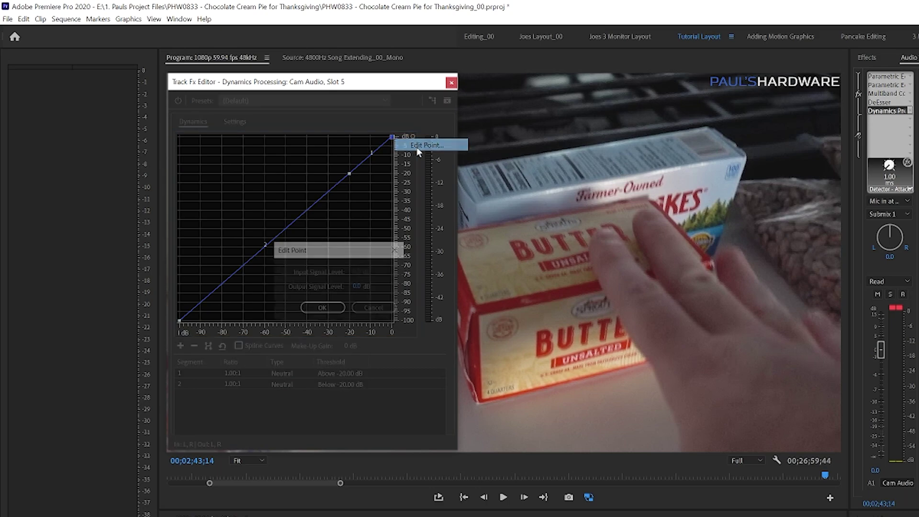
pyautogui.click(357, 287)
pyautogui.write('-4')
pyautogui.press('Return')
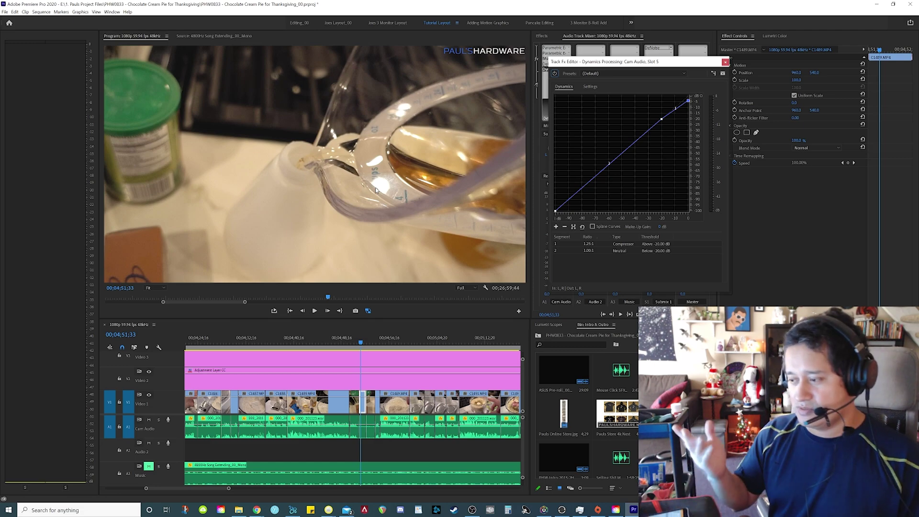
pyautogui.press('space')
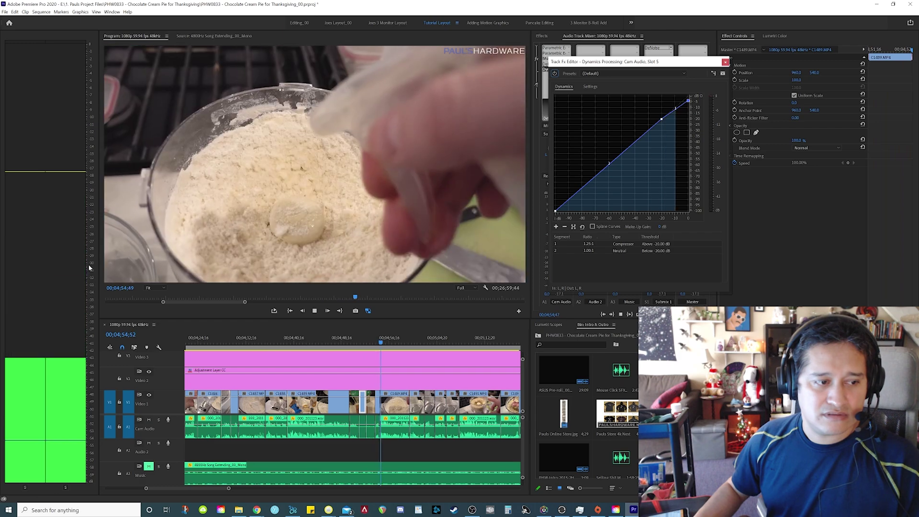
pyautogui.press('space')
pyautogui.click(381, 423)
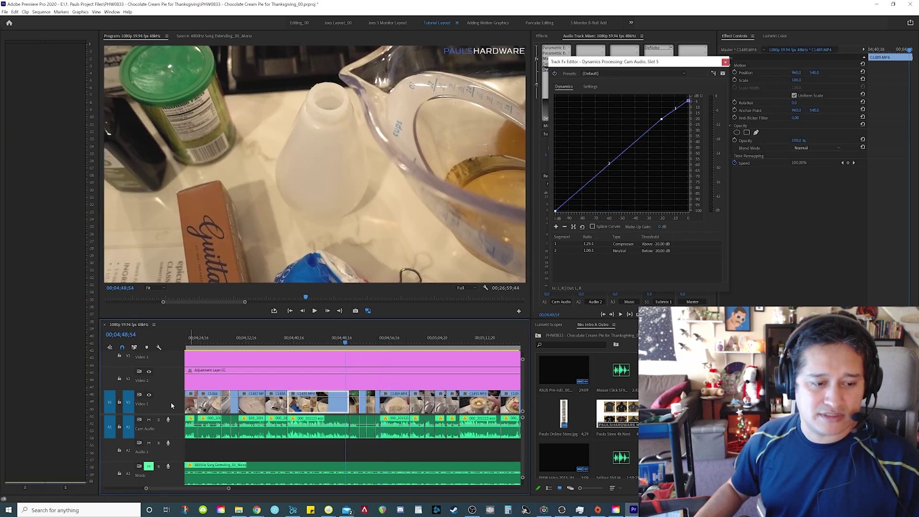
pyautogui.press('space')
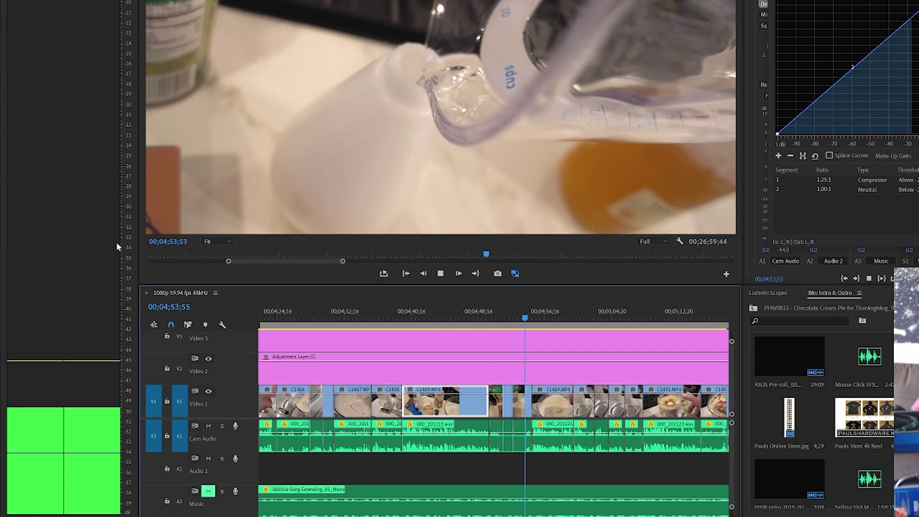
pyautogui.press('space')
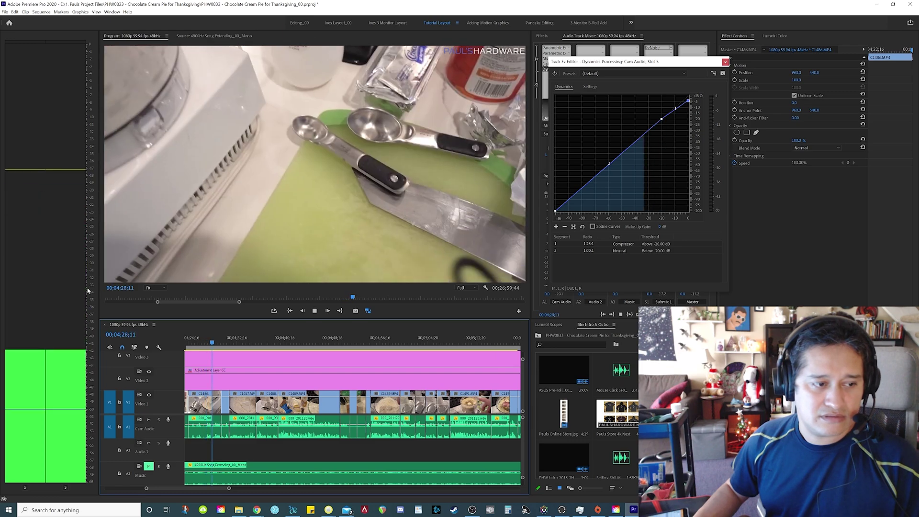
pyautogui.press('space')
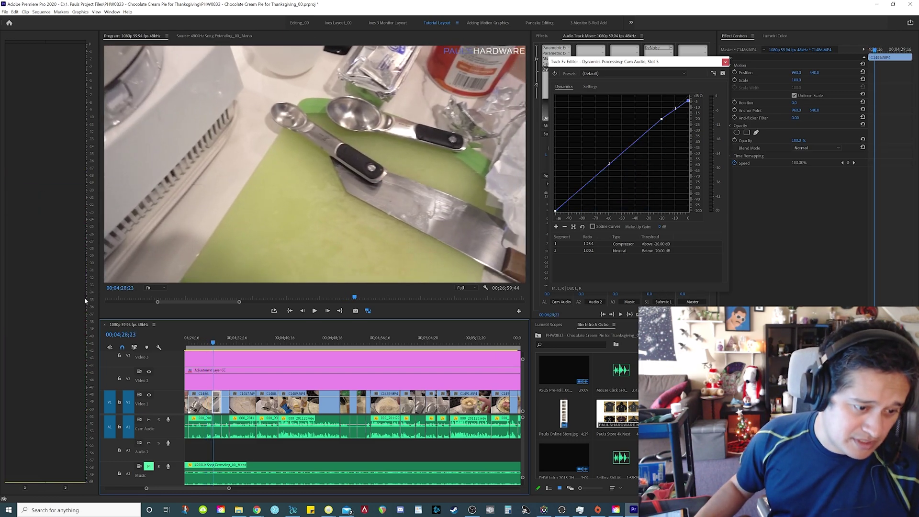
pyautogui.press('Up')
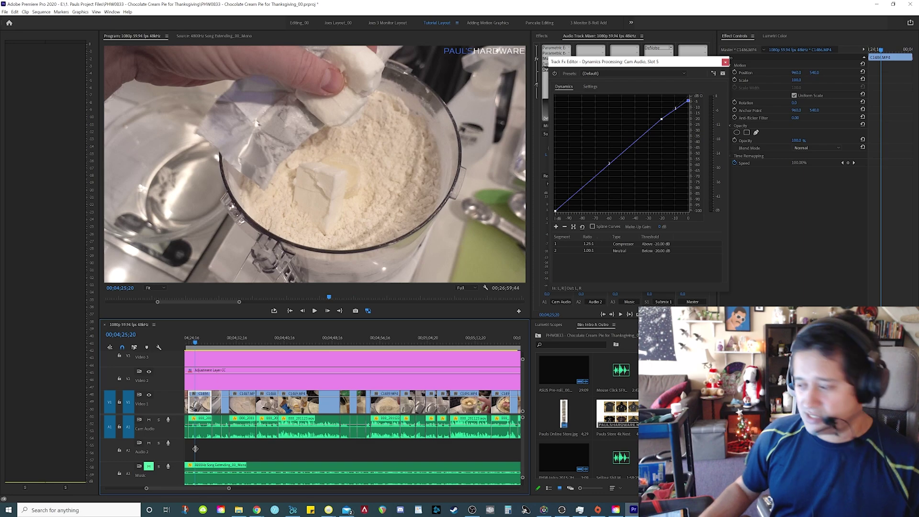
pyautogui.hotkey('ctrl', 's')
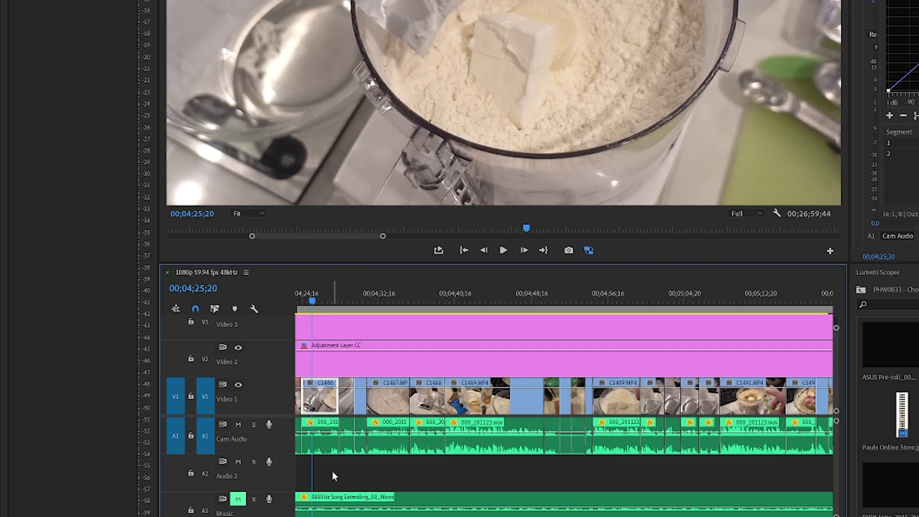
pyautogui.scroll(5, 208, 447)
pyautogui.press('space')
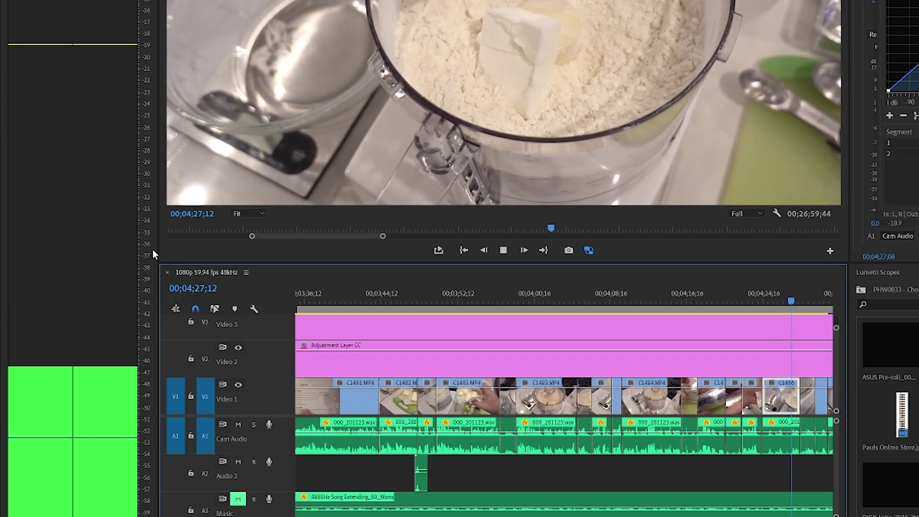
pyautogui.press('-')
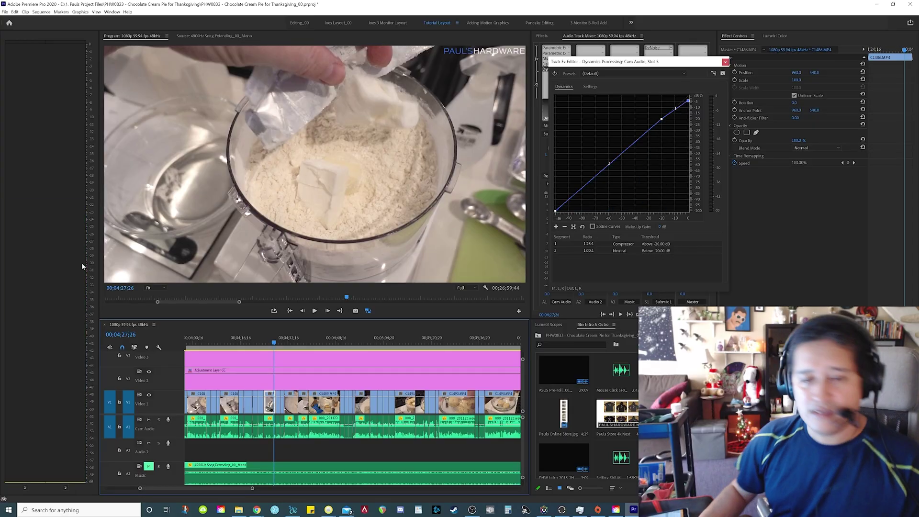
pyautogui.press('space')
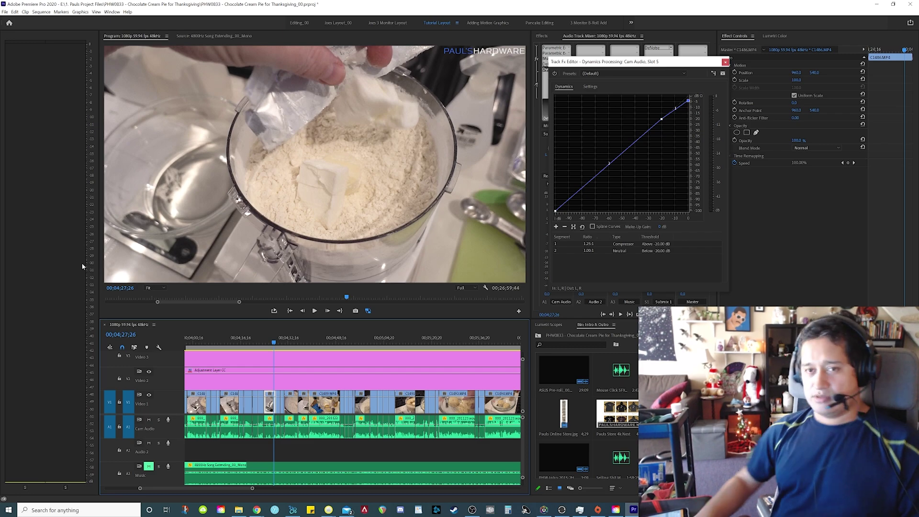
# - Add a curve point at -30 dB input and fix its output at -30 dB
pyautogui.moveTo(629, 62); pyautogui.dragTo(188, 58)
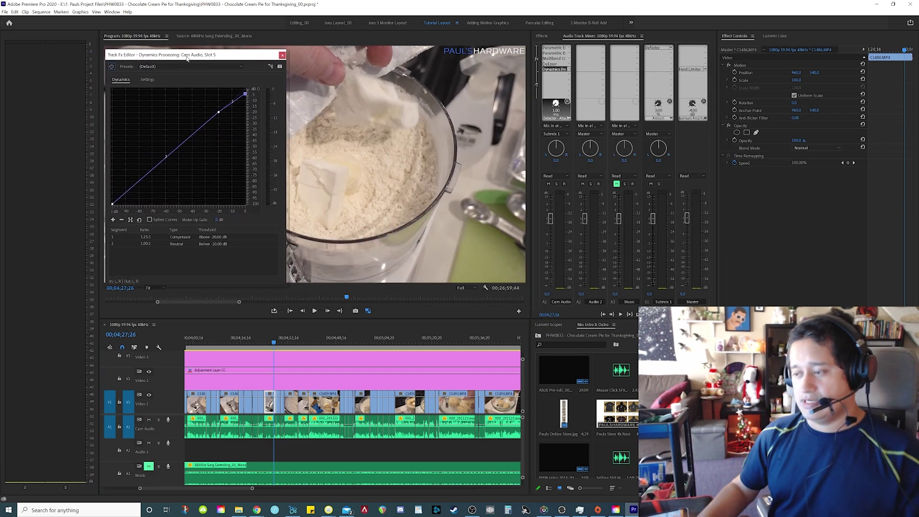
pyautogui.click(204, 125)
pyautogui.rightClick(204, 125)
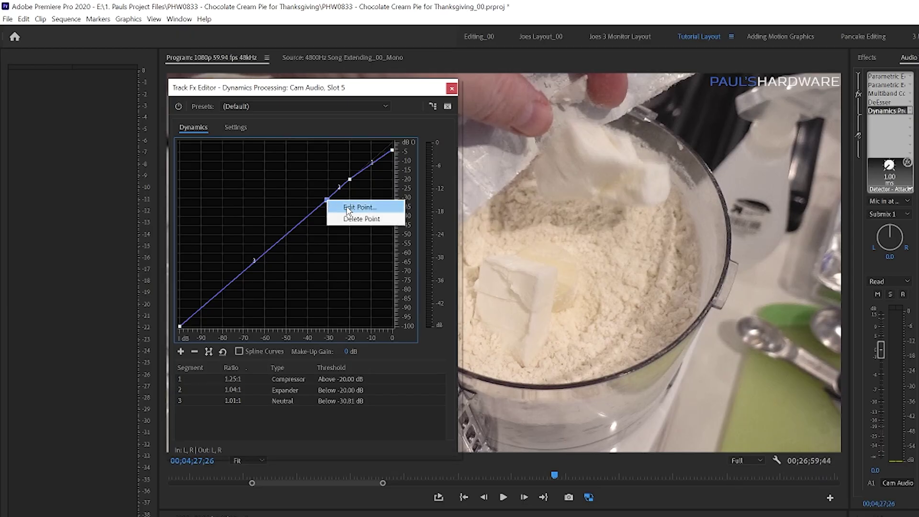
pyautogui.click(358, 207)
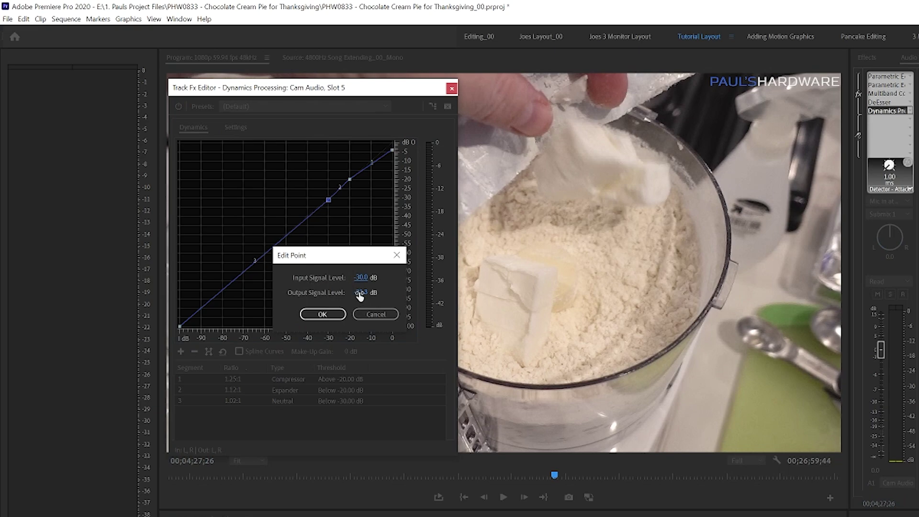
pyautogui.write('-30')
pyautogui.click(316, 315)
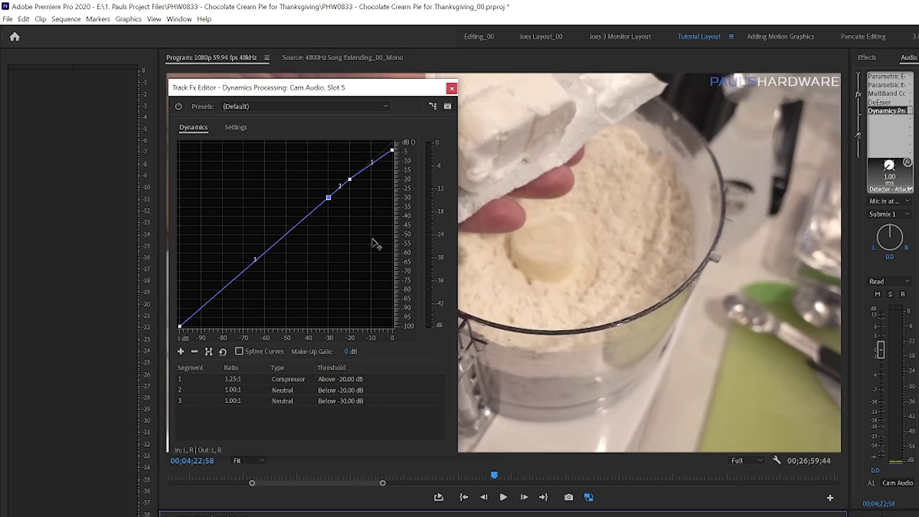
# - Play, stop and replay the Cam Audio narration to audition the three-segment curve
pyautogui.press('space')
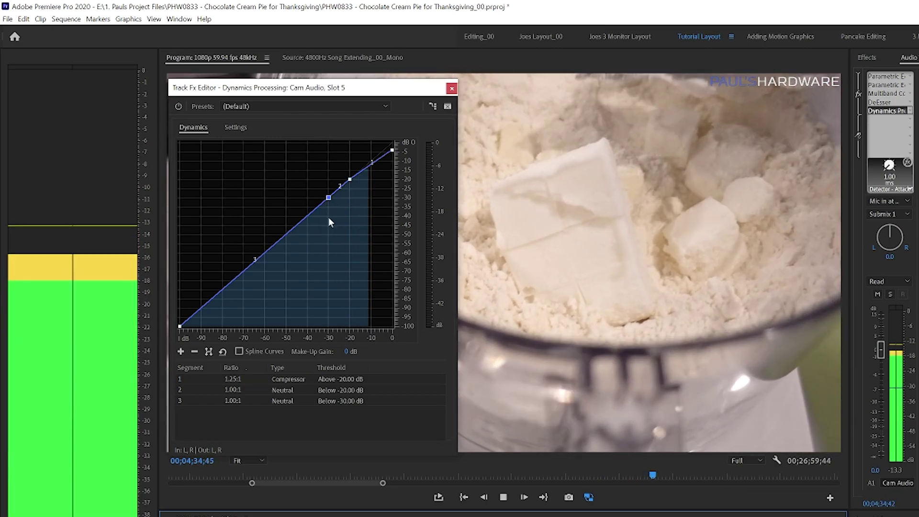
pyautogui.press('space')
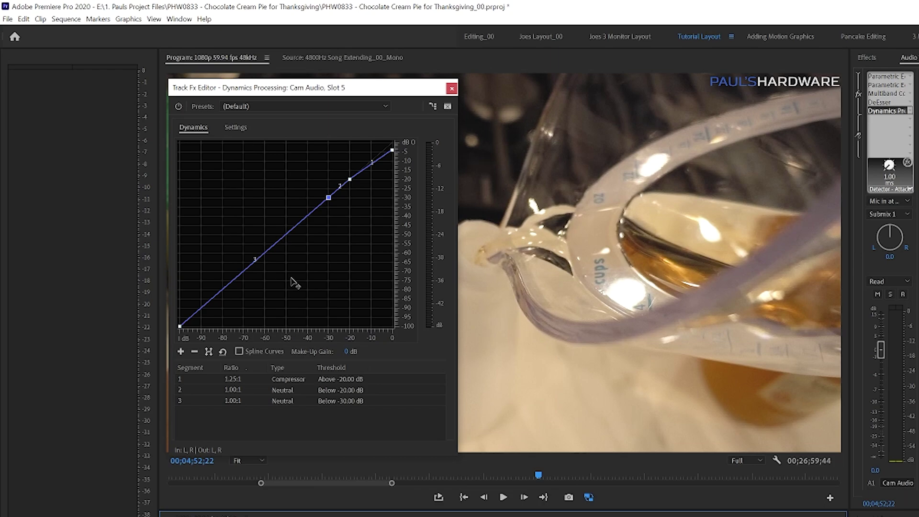
pyautogui.press('space')
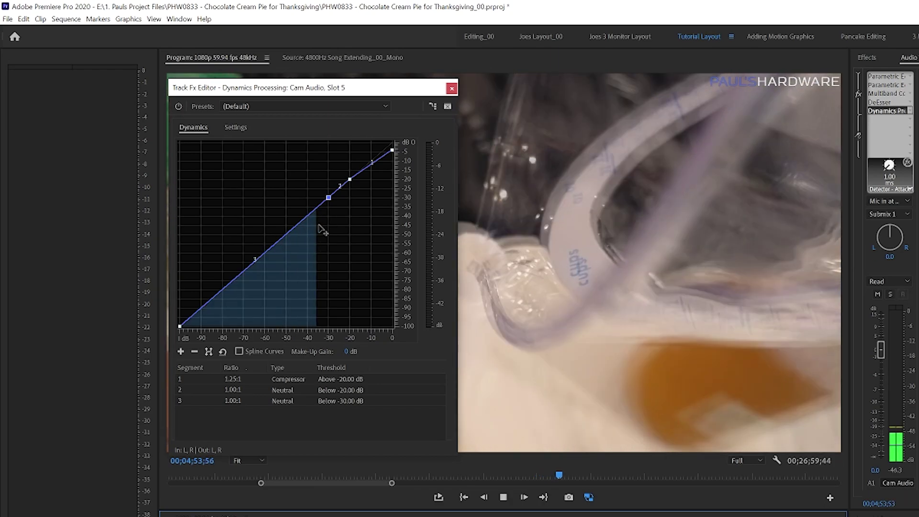
pyautogui.press('space')
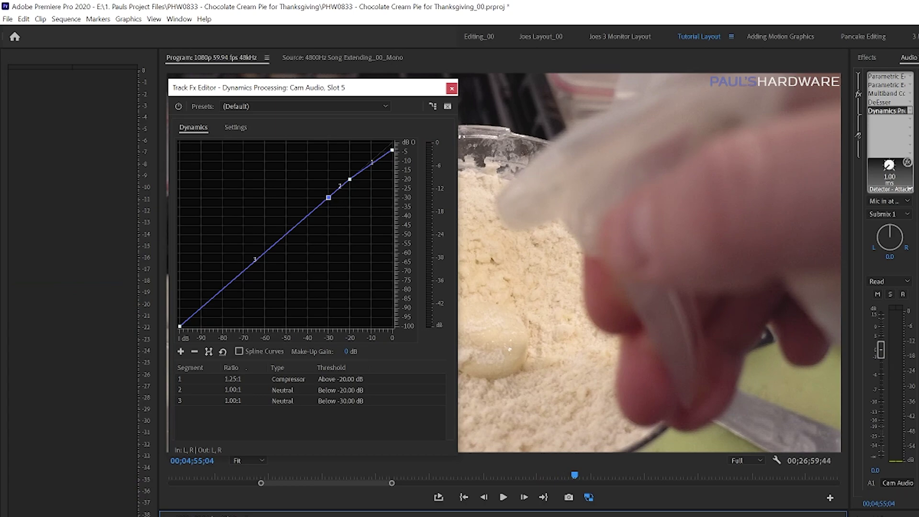
pyautogui.press('Up')
pyautogui.press('space')
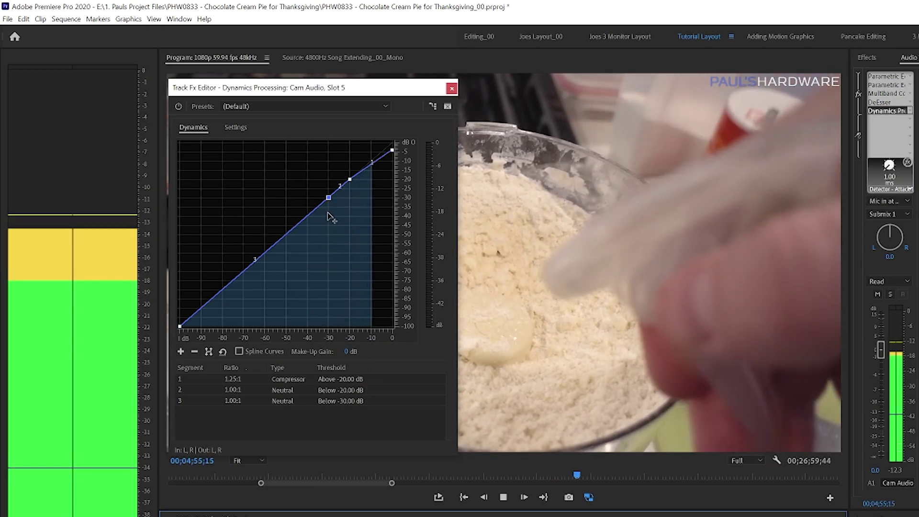
# - Raise the -20 dB point to lift quiet speech and compress peaks, checking levels with playback
pyautogui.press('space')
pyautogui.moveTo(349, 179); pyautogui.dragTo(350, 169)
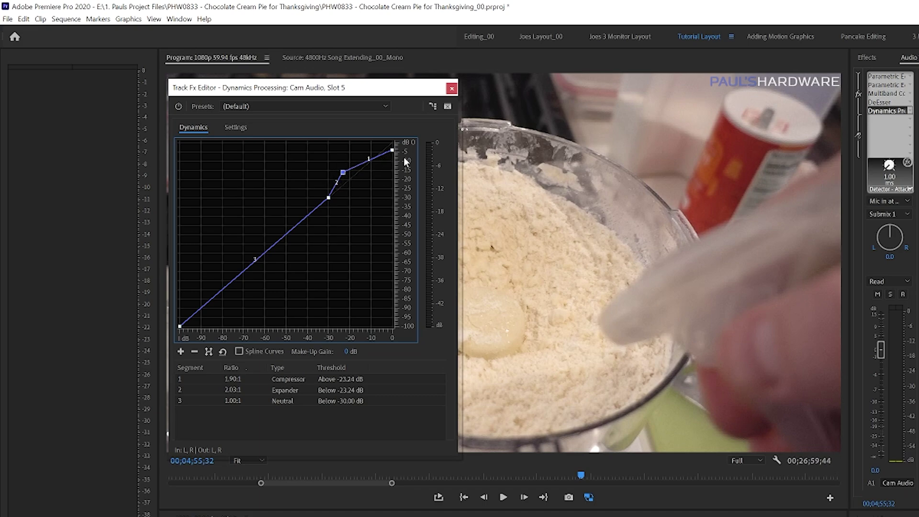
pyautogui.press('space')
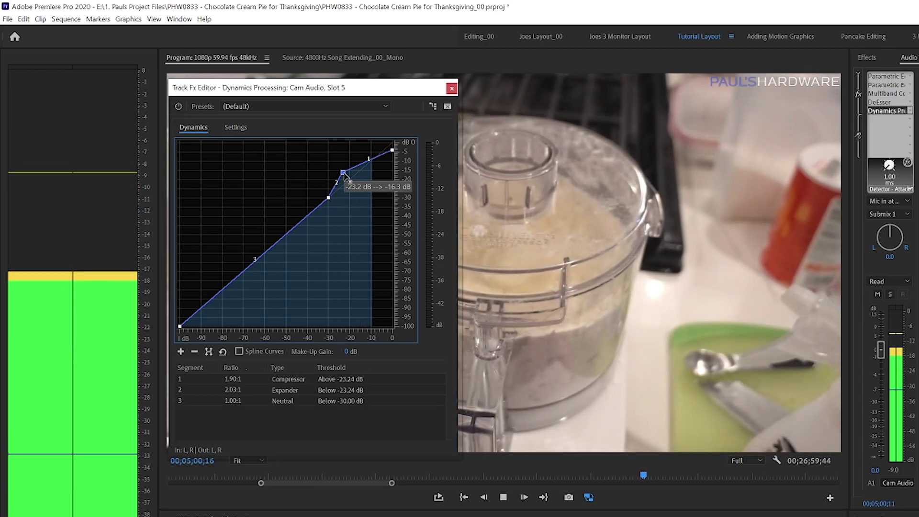
pyautogui.press('space')
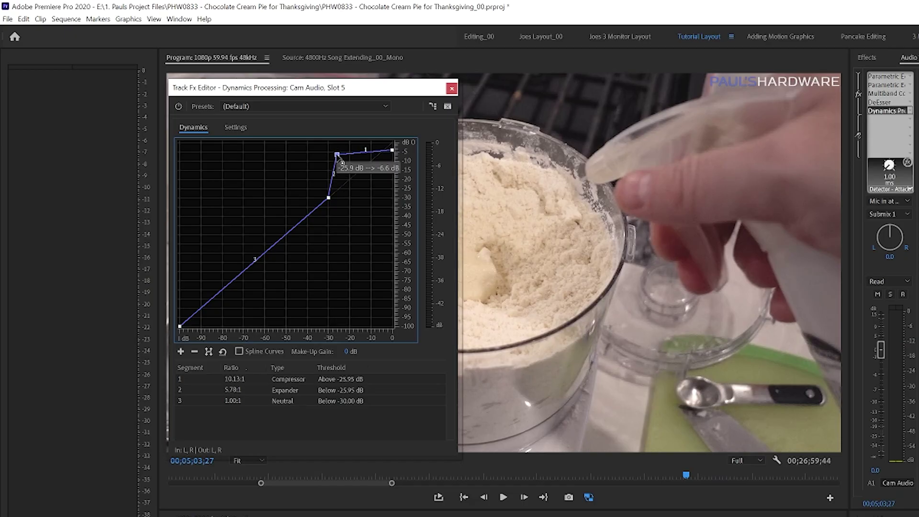
pyautogui.press('space')
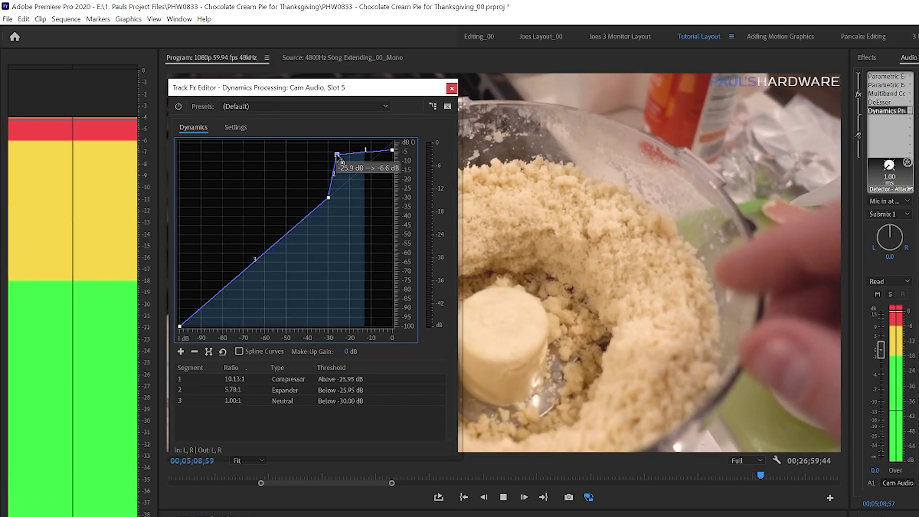
pyautogui.press('space')
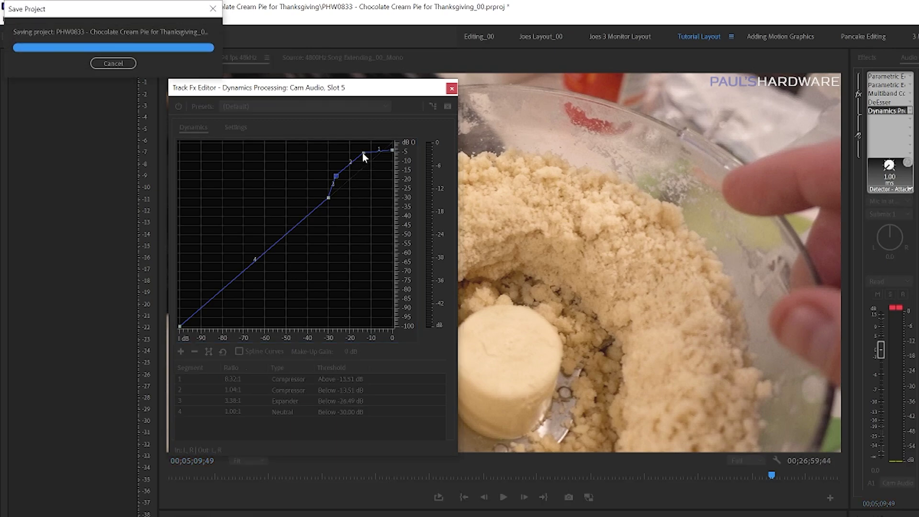
# - Nudge the upper and third points while listening, easing to 3.78:1 compression and 2.38:1 expansion
pyautogui.moveTo(363, 153); pyautogui.dragTo(365, 152)
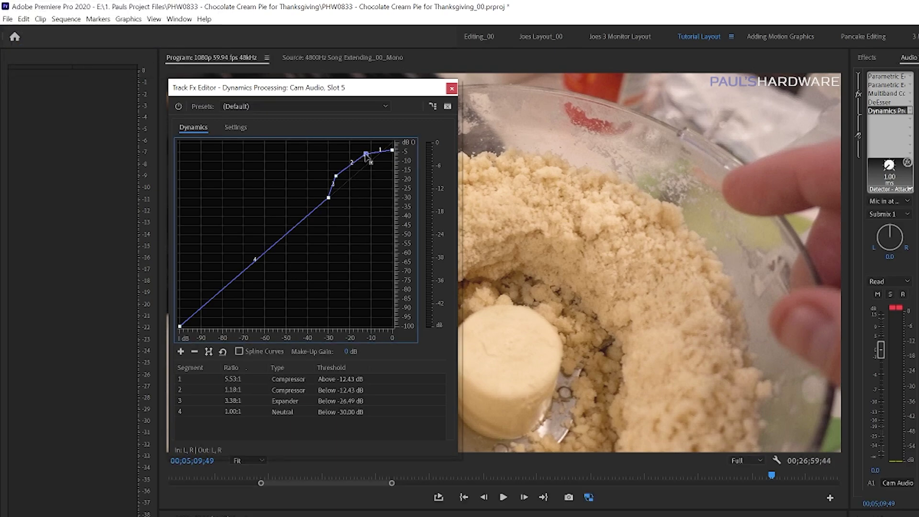
pyautogui.press('space')
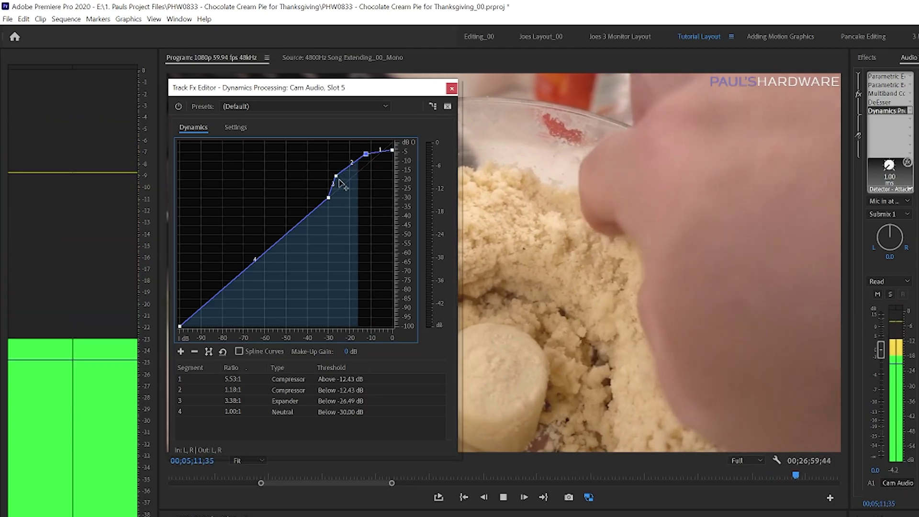
pyautogui.moveTo(336, 178)
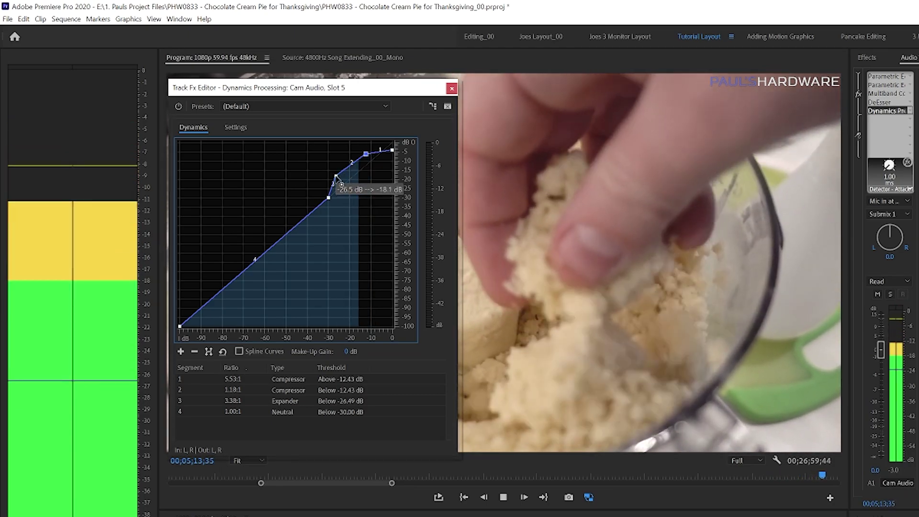
pyautogui.moveTo(336, 178); pyautogui.dragTo(364, 157)
pyautogui.press('space')
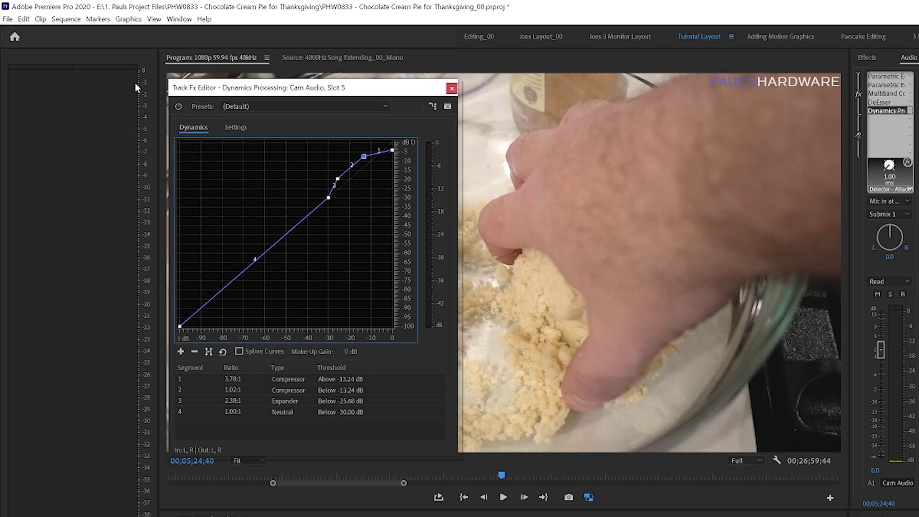
pyautogui.press('space')
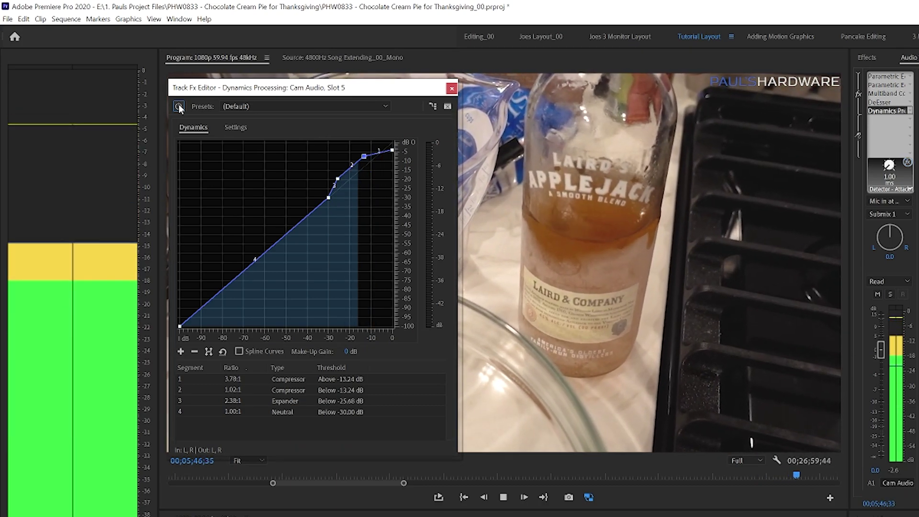
# - Nudge the -25 dB and top points so compression is 3.63:1 above -12.70 dB
pyautogui.press('space')
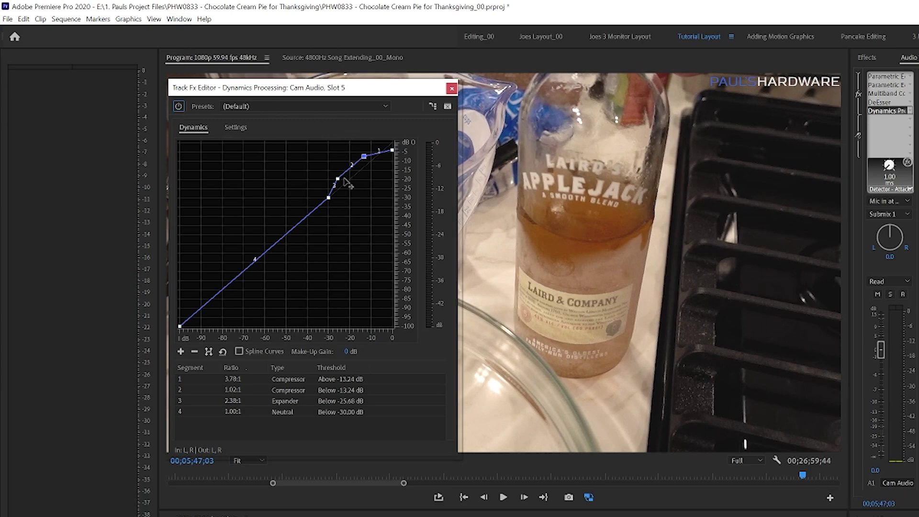
pyautogui.moveTo(337, 180); pyautogui.dragTo(338, 179)
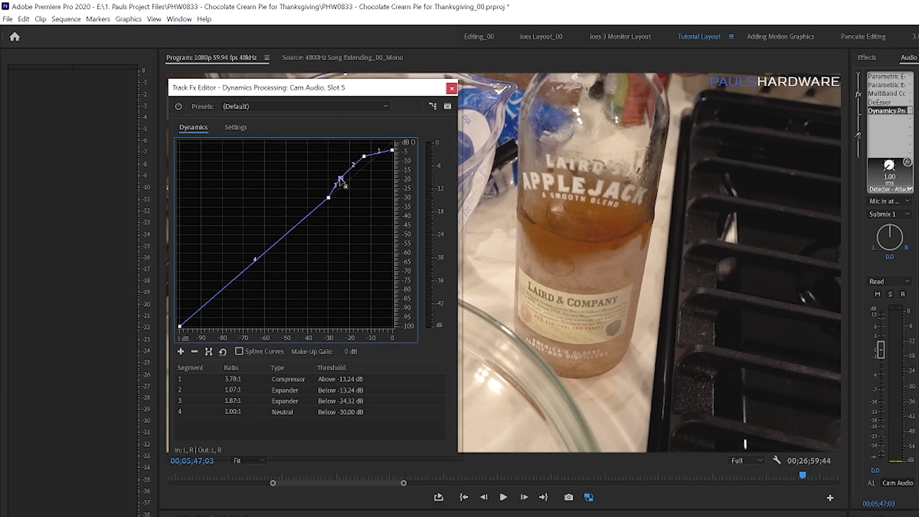
pyautogui.moveTo(366, 155); pyautogui.dragTo(367, 156)
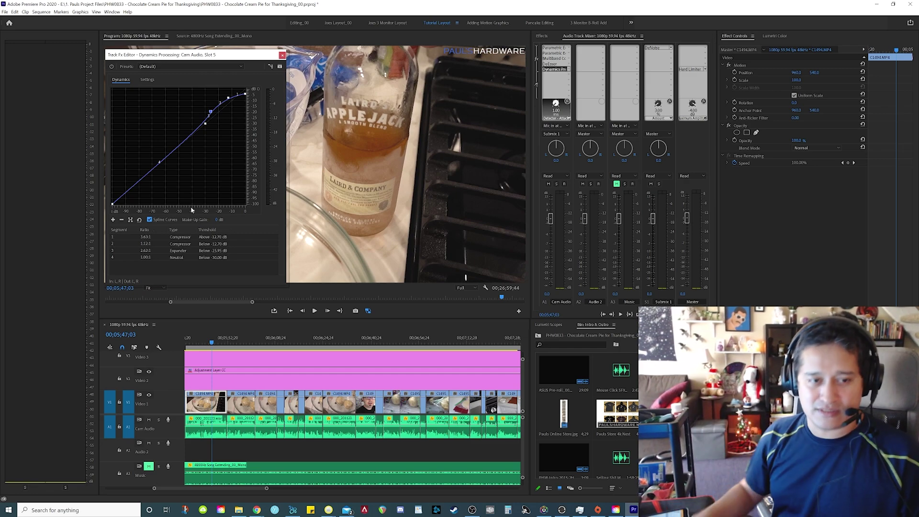
# - While playing, move the third point down and left so the expander settles at 2.00:1 below -25.95 dB
pyautogui.press('space')
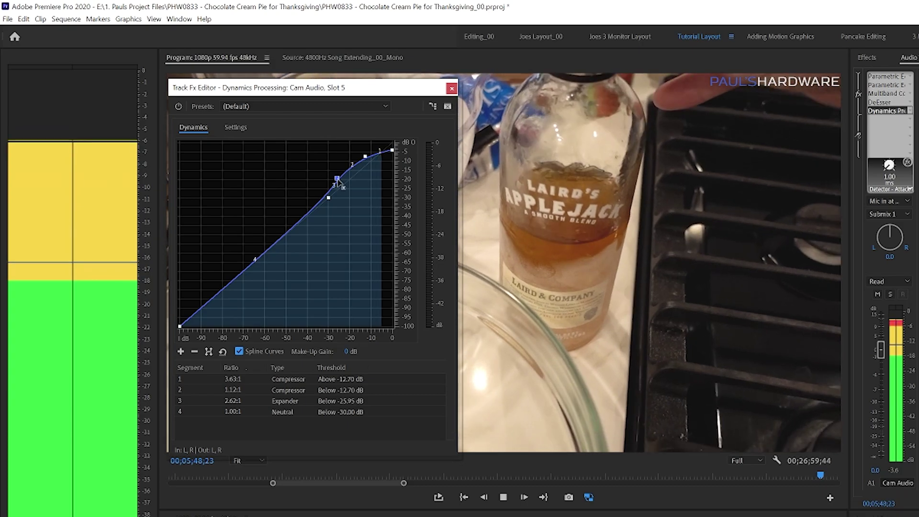
pyautogui.moveTo(338, 179); pyautogui.dragTo(369, 155)
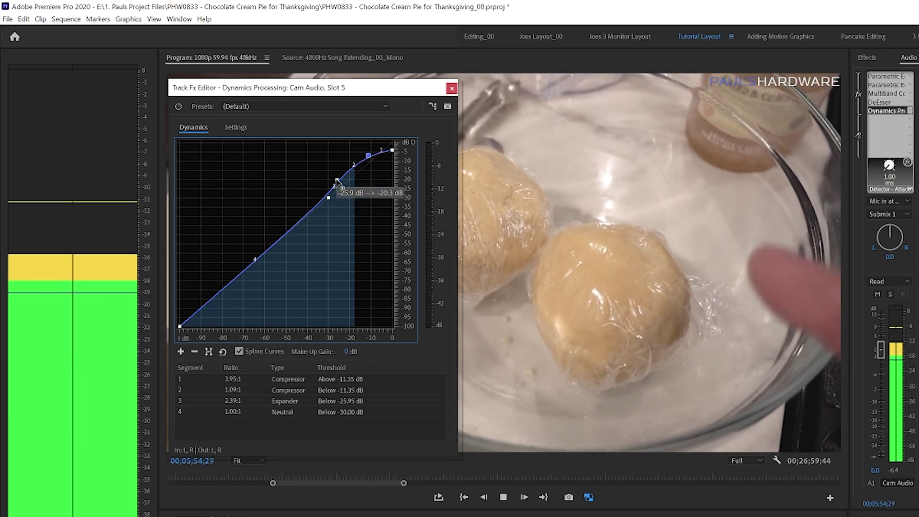
pyautogui.moveTo(338, 181); pyautogui.dragTo(335, 181)
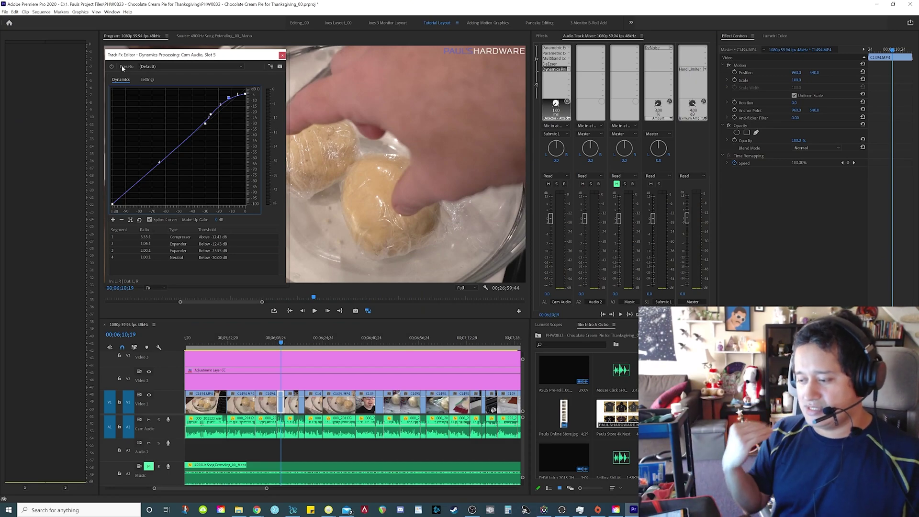
pyautogui.press('space')
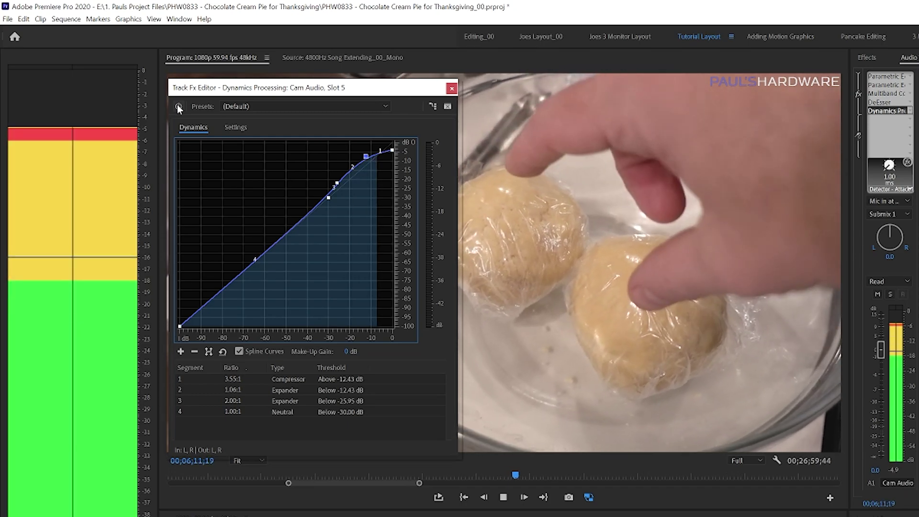
pyautogui.click(178, 107)
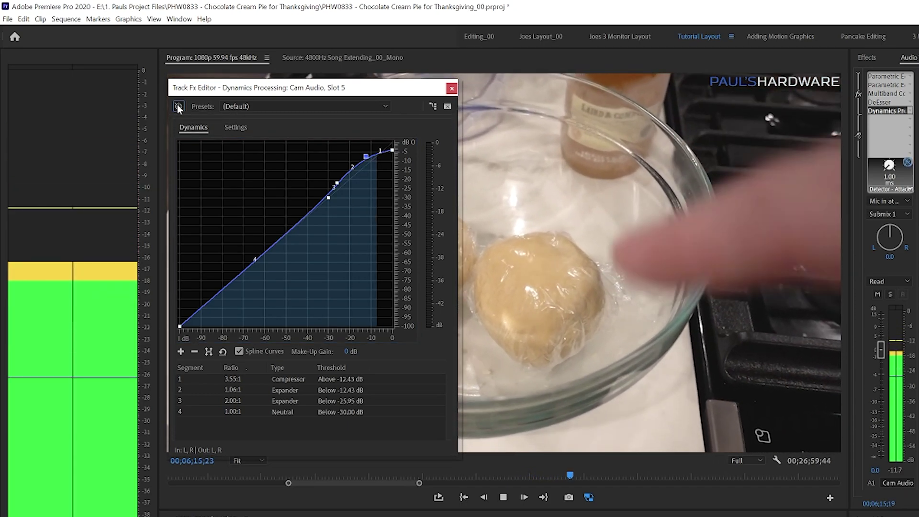
pyautogui.click(178, 106)
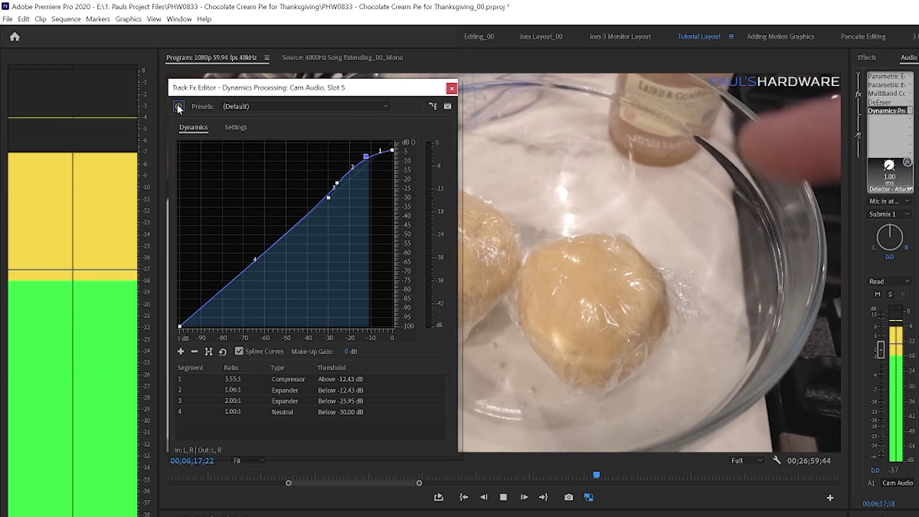